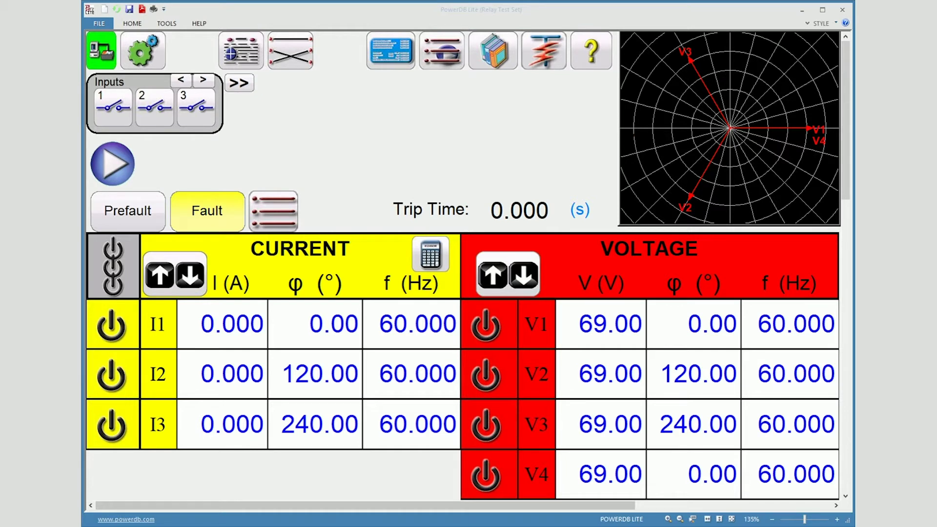
- Bring up the predefined test list, which reports 'No Tests Available'
left_click(544, 59)
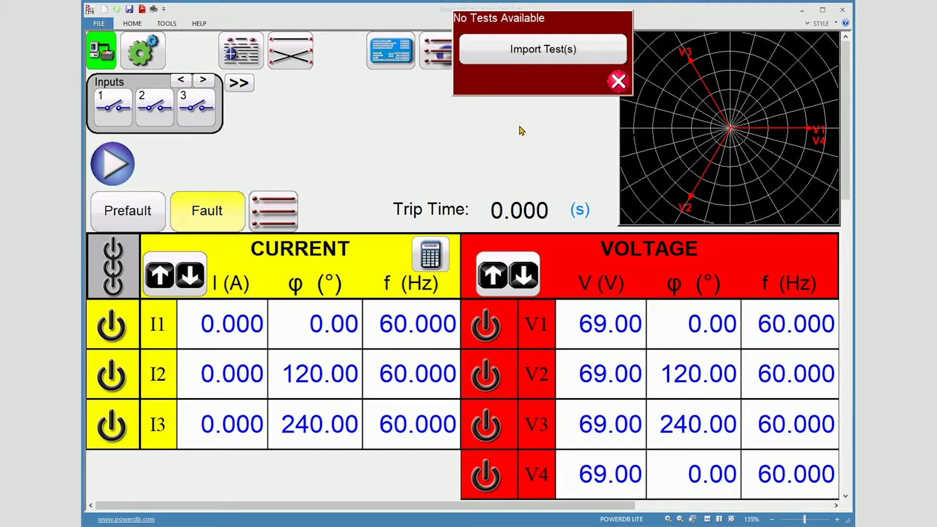
- Close the 'No Tests Available' notice and bring up the File page
left_click(619, 82)
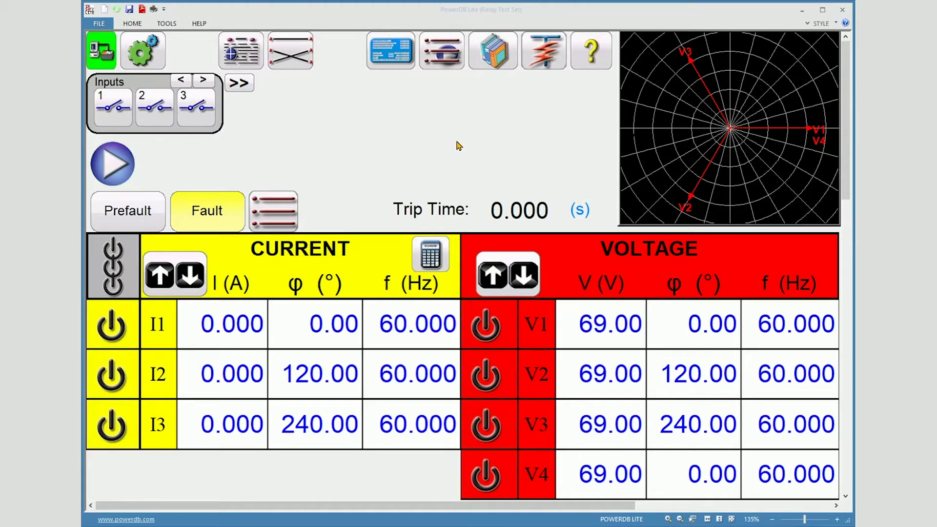
left_click(98, 24)
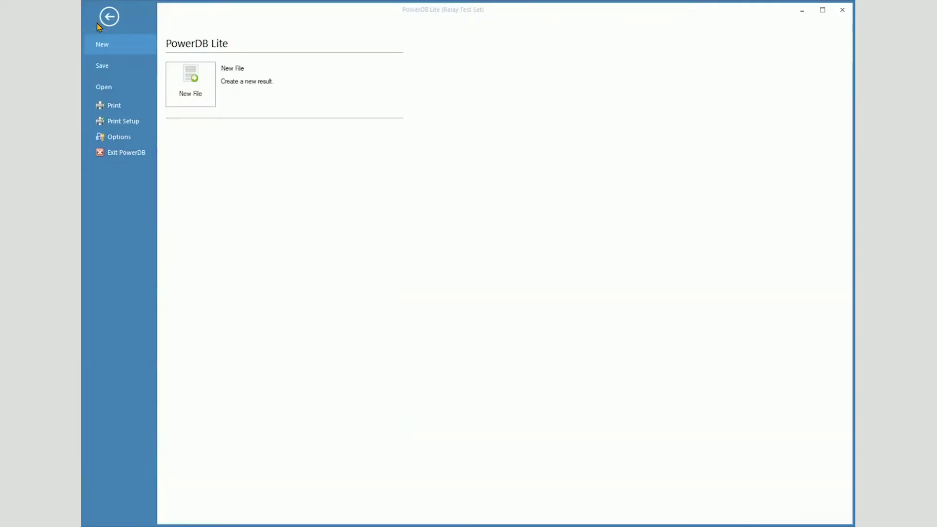
- Open the 4/6/2020 result set of Time Test.PdbXml, then return to the test-set screen
left_click(110, 89)
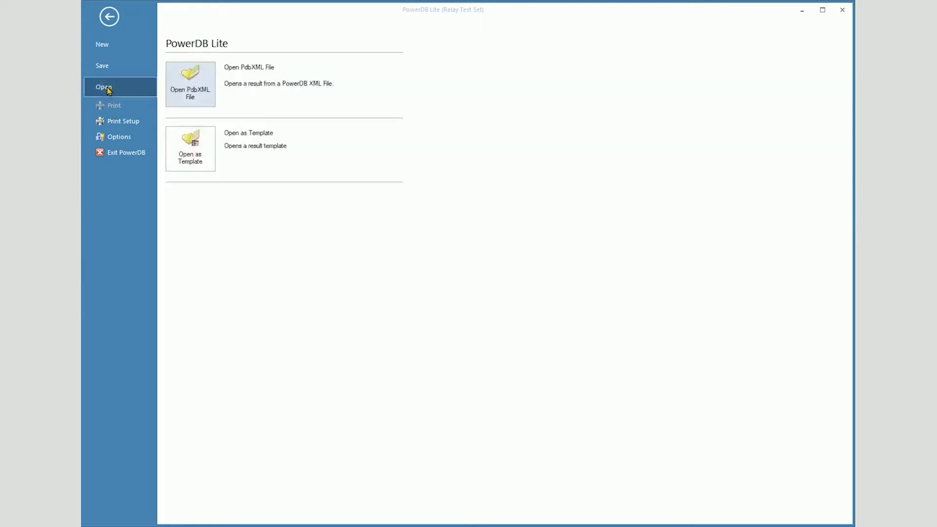
left_click(209, 92)
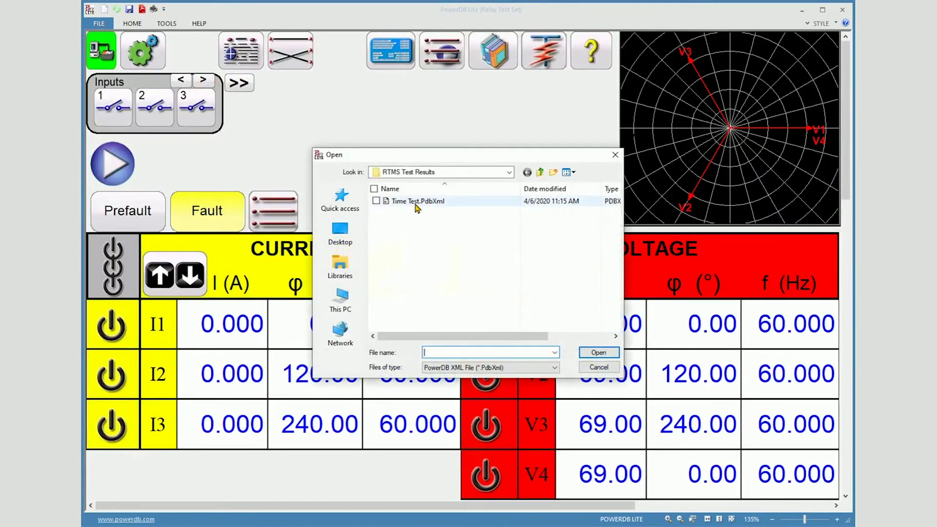
left_click(416, 204)
left_click(598, 352)
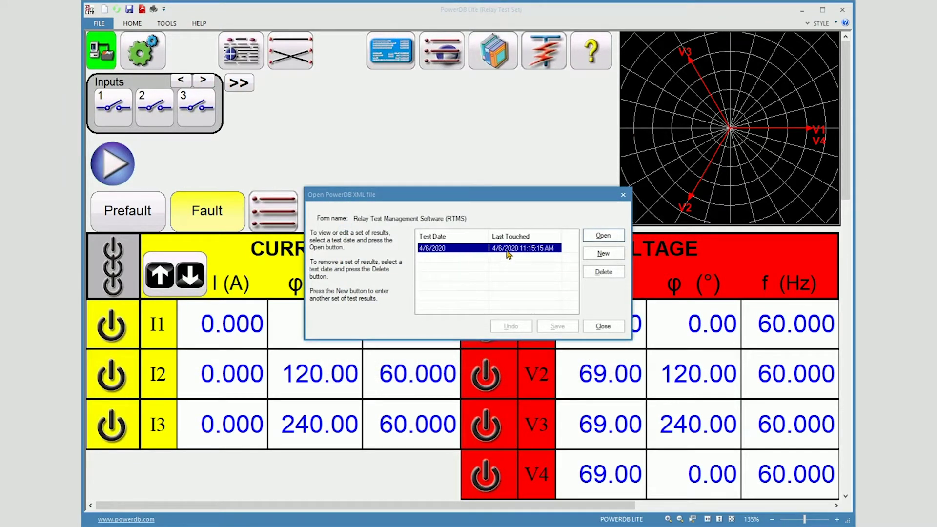
left_click(596, 240)
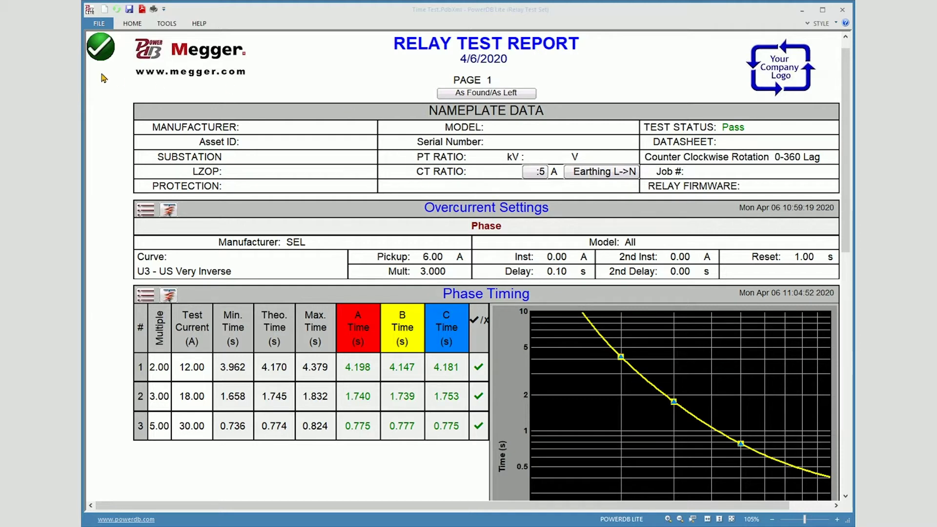
left_click(101, 49)
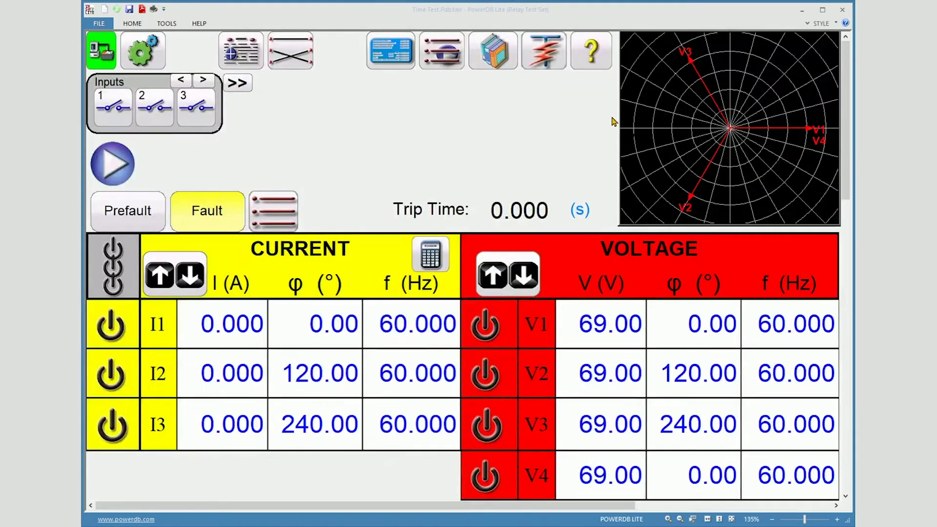
- Select Phase Timing in the predefined test list and close it without running
left_click(542, 54)
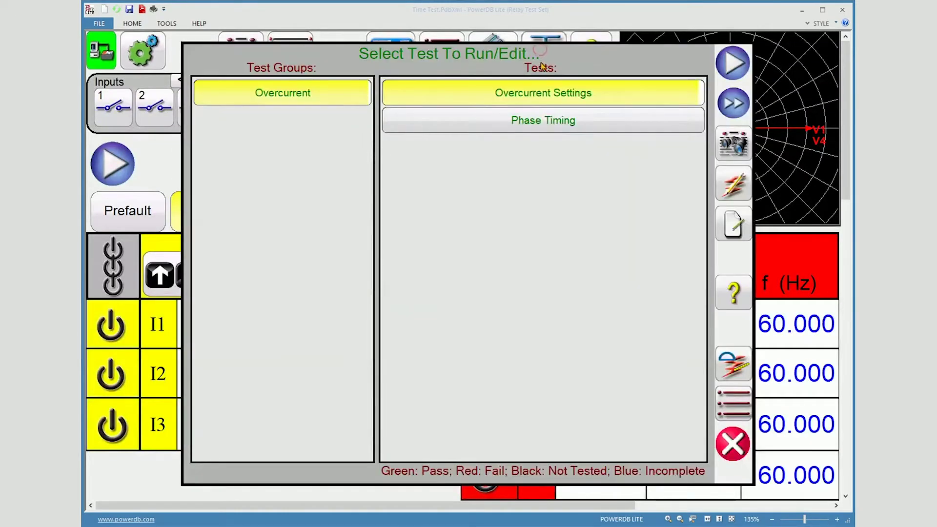
left_click(526, 123)
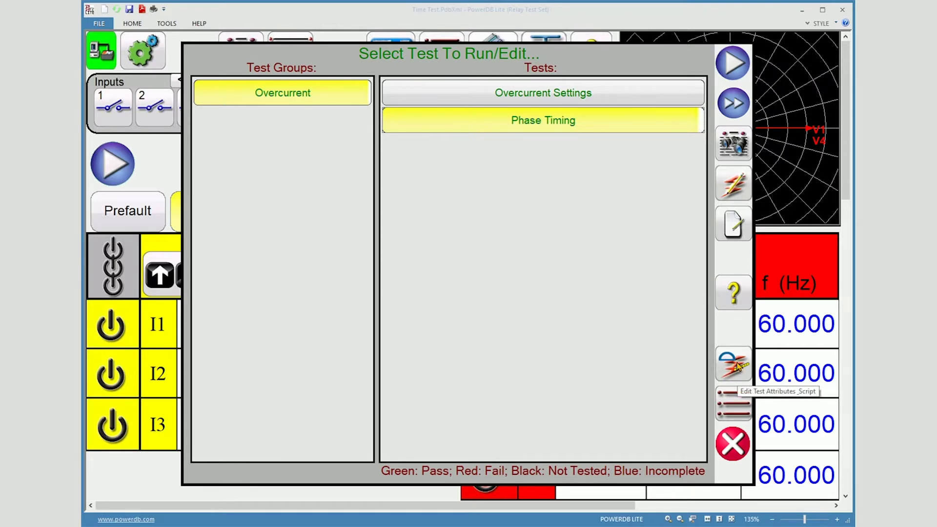
left_click(734, 443)
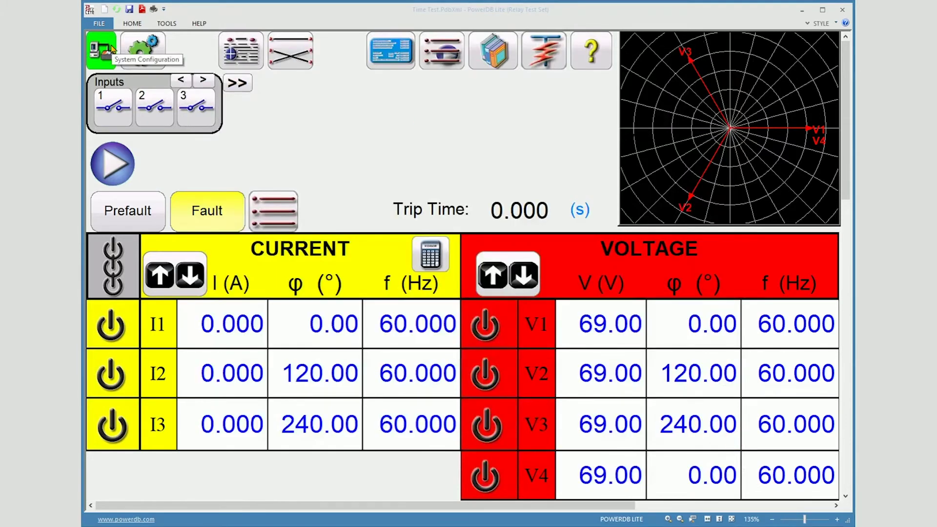
left_click(100, 24)
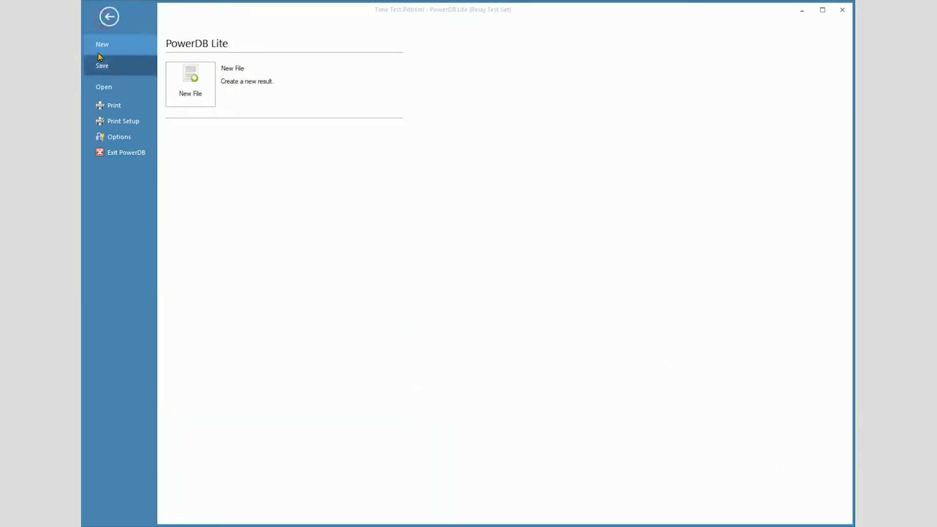
- Open Time Test.PdbXml and create a new, empty result set
left_click(104, 87)
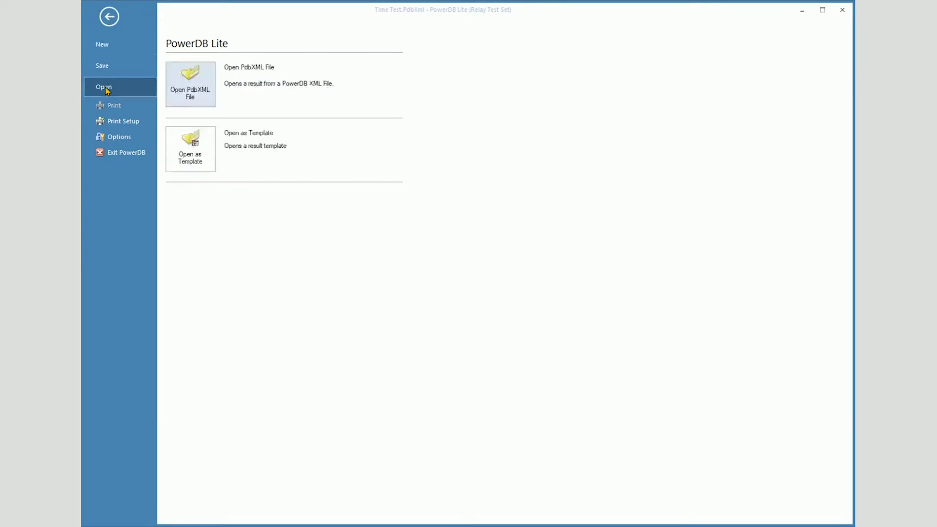
left_click(195, 99)
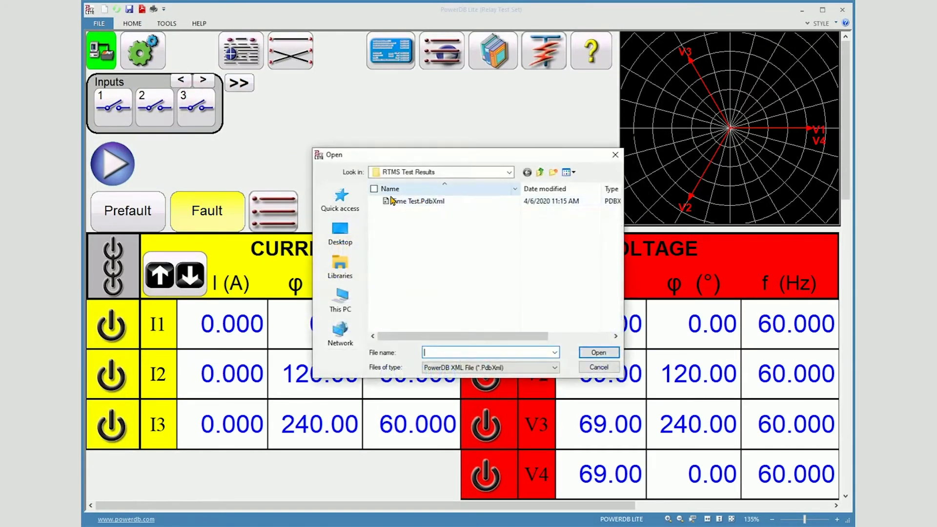
double_click(392, 201)
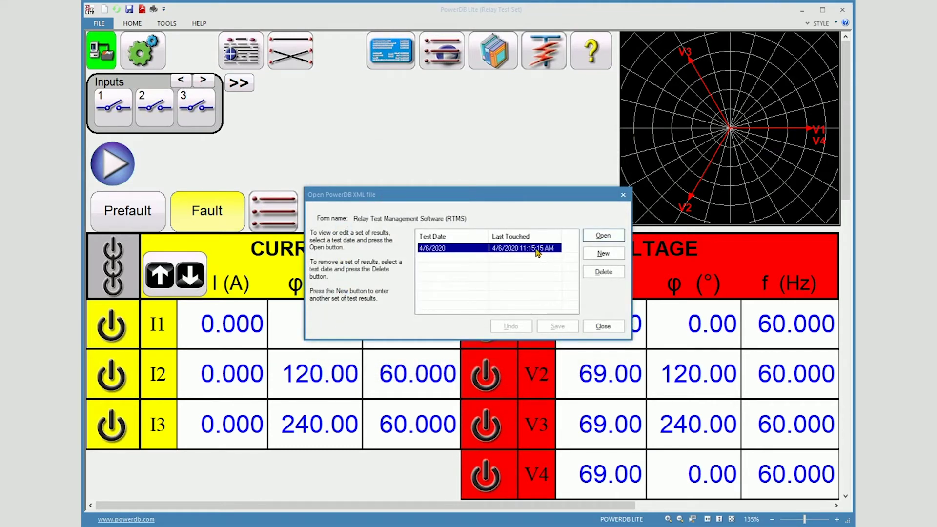
left_click(603, 254)
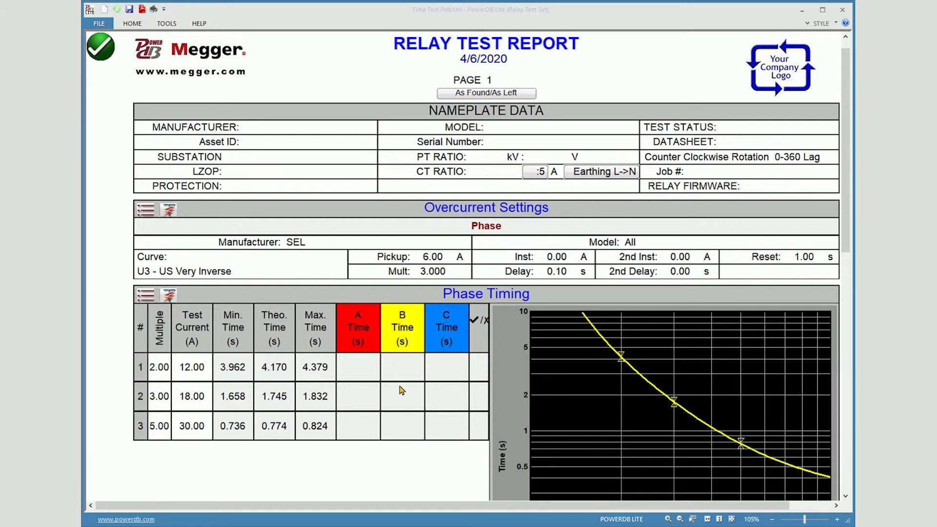
- Dismiss the Phase Timing test list and switch to the test-set control screen
left_click(168, 296)
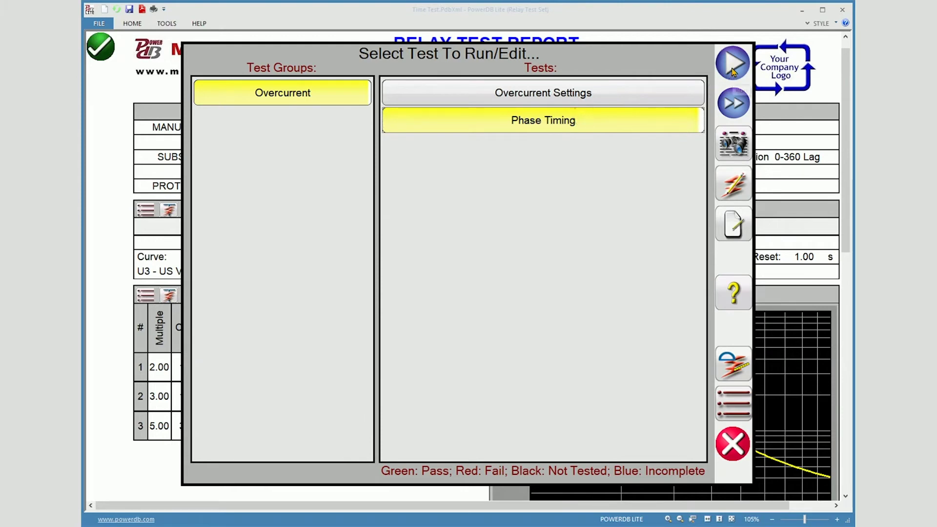
left_click(733, 441)
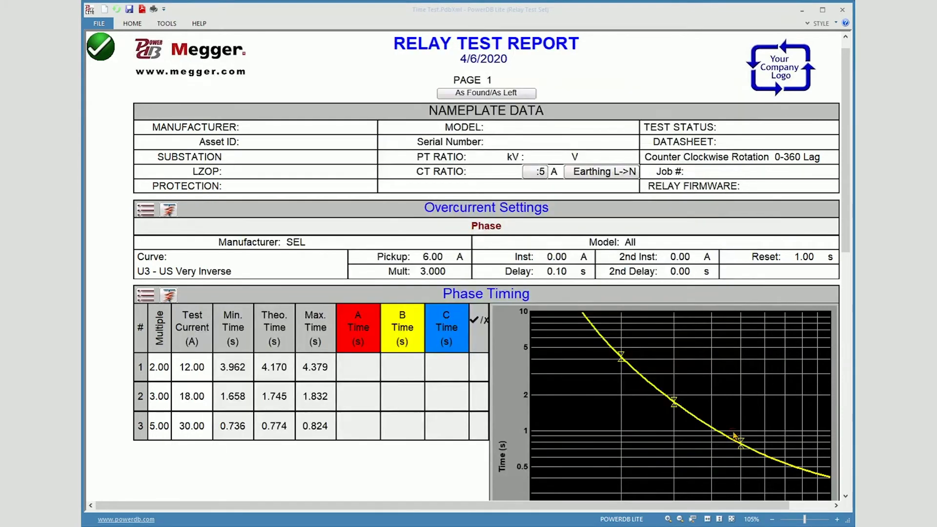
left_click(108, 49)
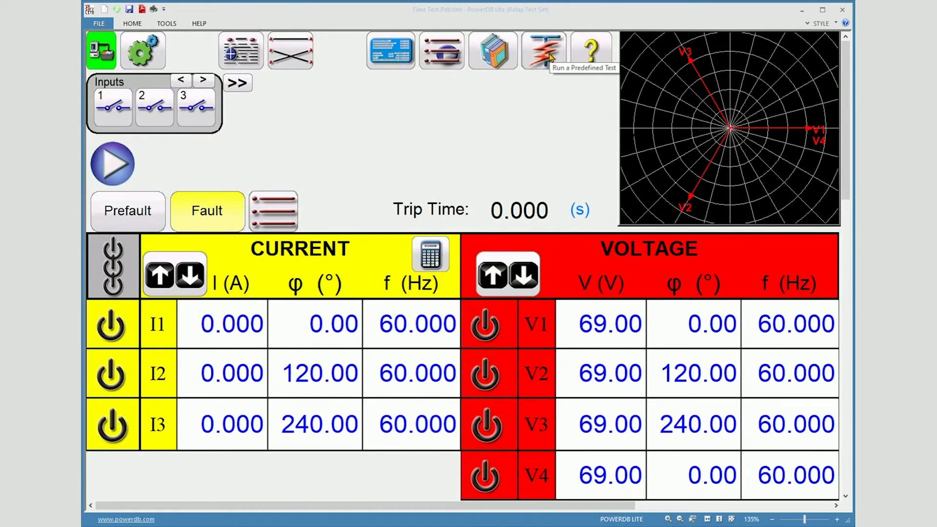
- Run the Phase Timing predefined test from the test list
left_click(550, 57)
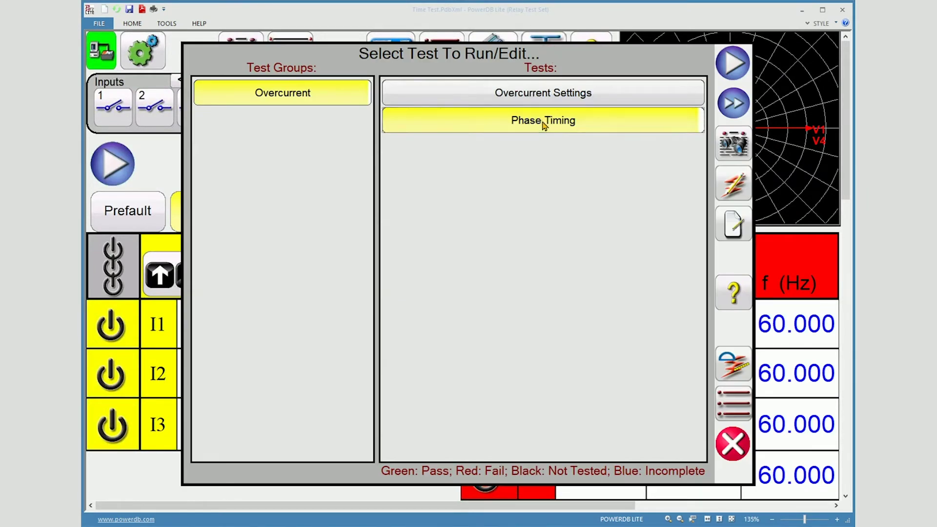
left_click(736, 66)
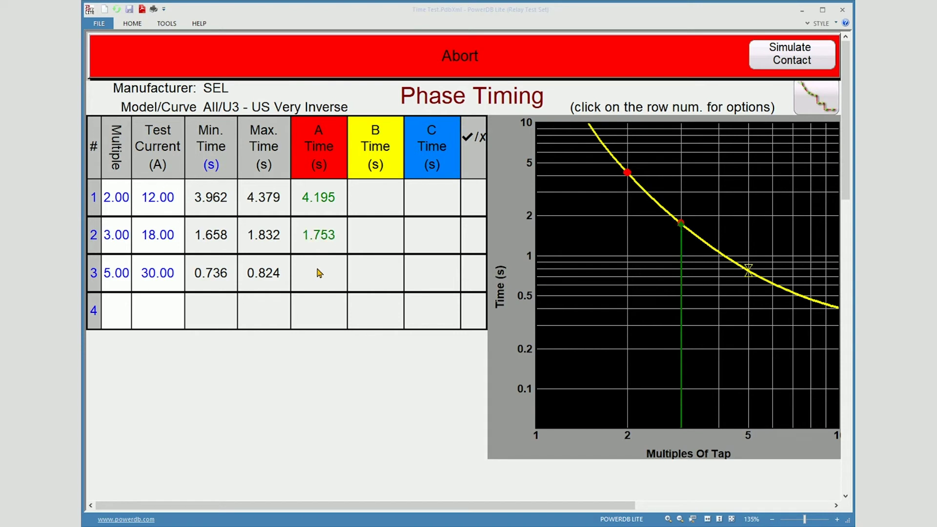
- Continue timing the 5x multiple row until the 2/2 passing summary appears
left_click(318, 272)
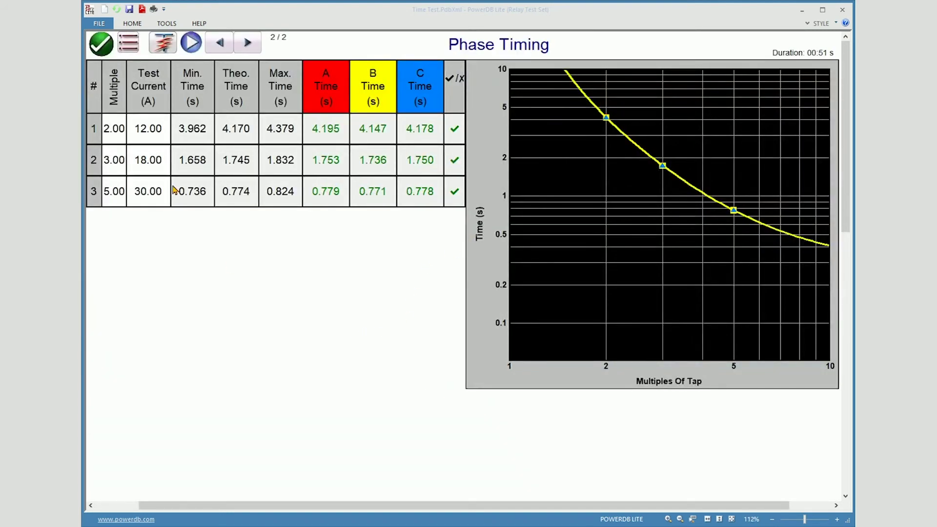
- Save the passed Phase Timing results and reopen Time Test.PdbXml to list its result sets
left_click(101, 48)
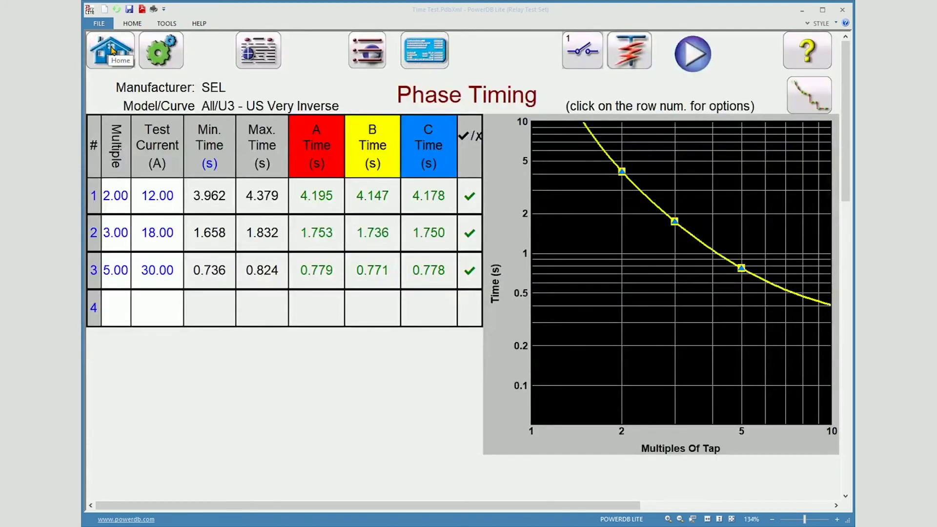
left_click(130, 11)
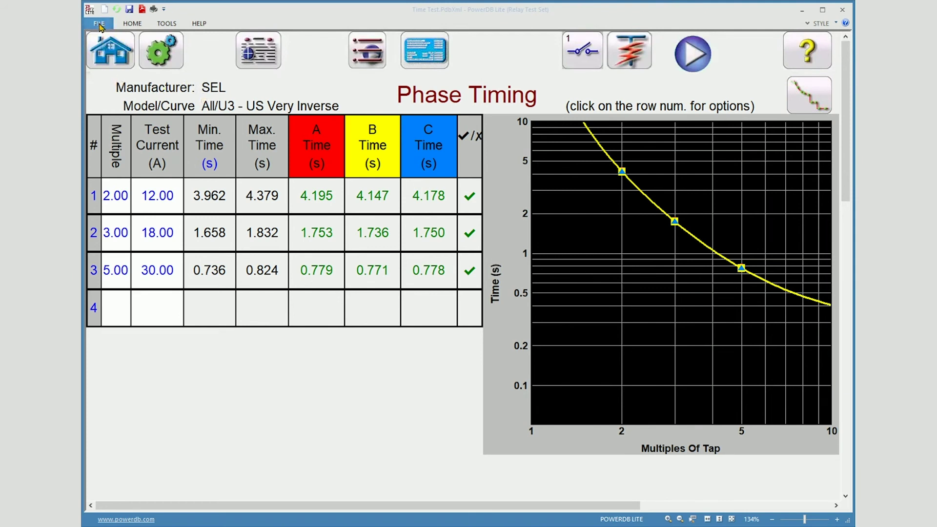
left_click(99, 23)
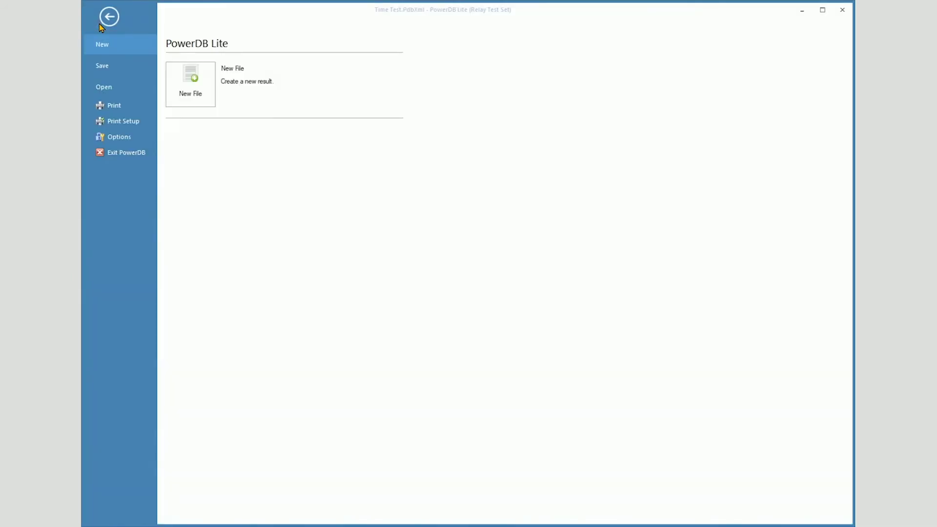
left_click(104, 88)
left_click(193, 90)
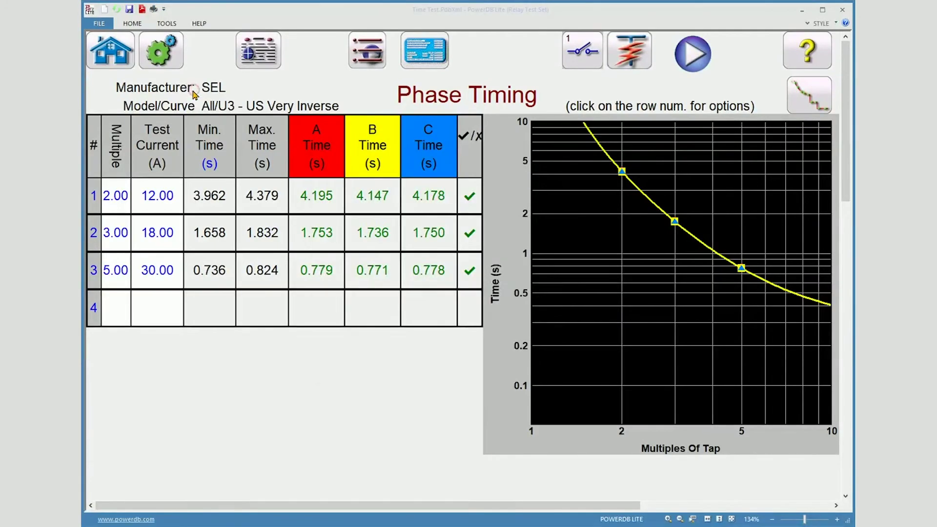
double_click(418, 200)
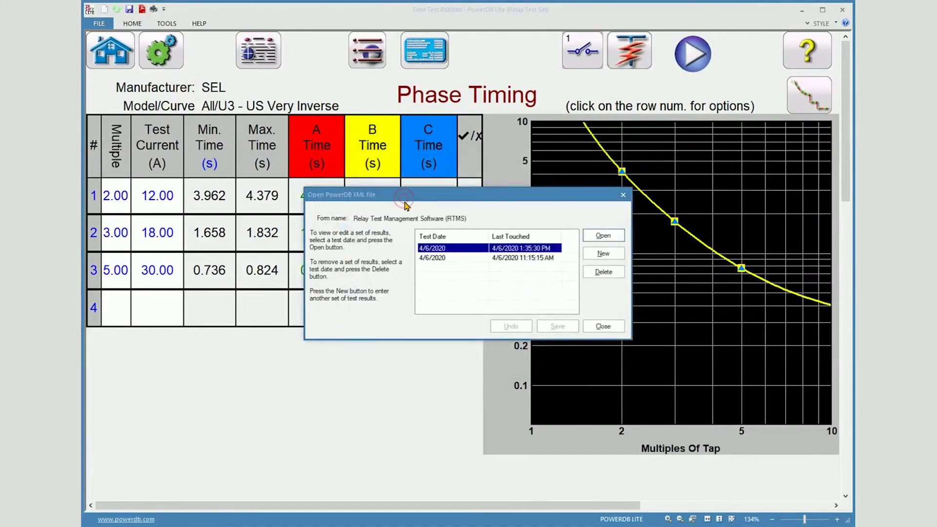
- Open the earlier 4/6/2020 11:15:15 AM result set
left_click(436, 259)
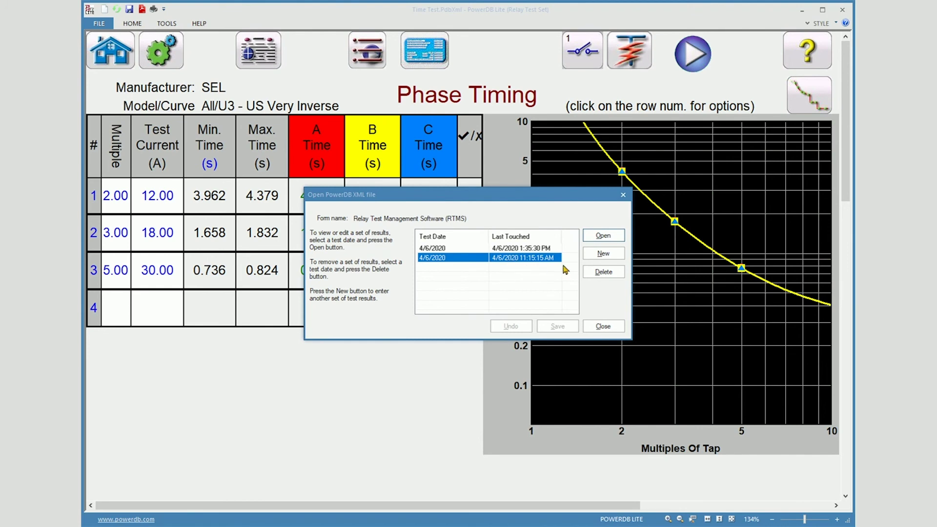
left_click(602, 238)
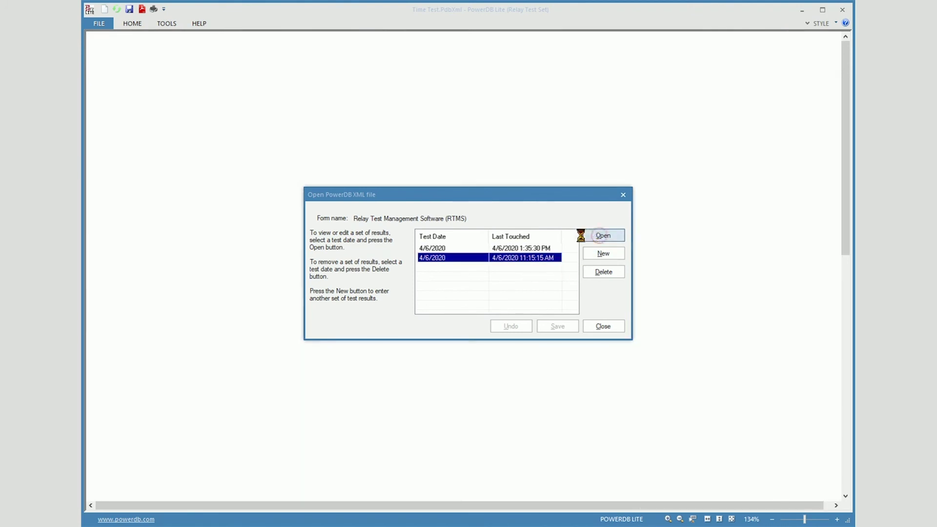